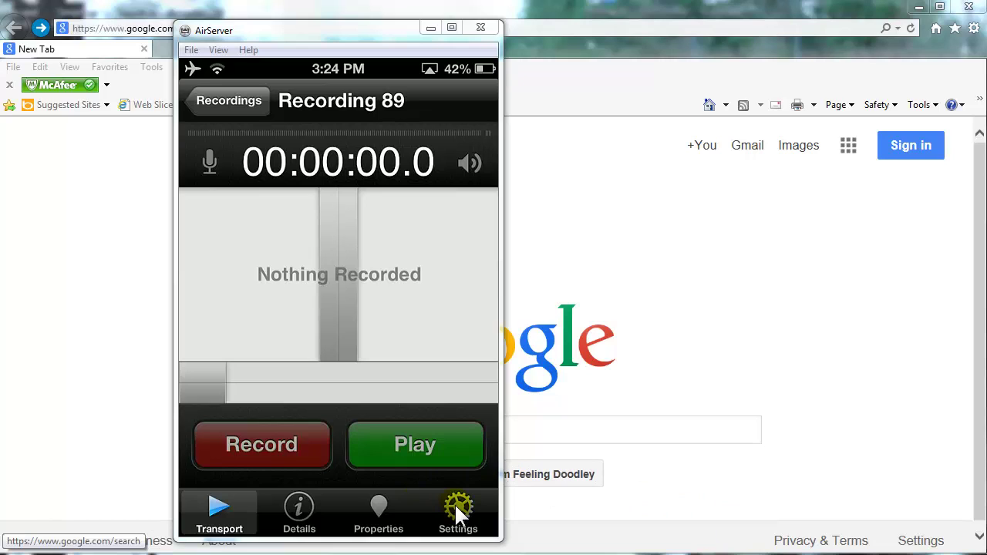
Look through Recording 89's Input settings without changing anything
left_click(455, 506)
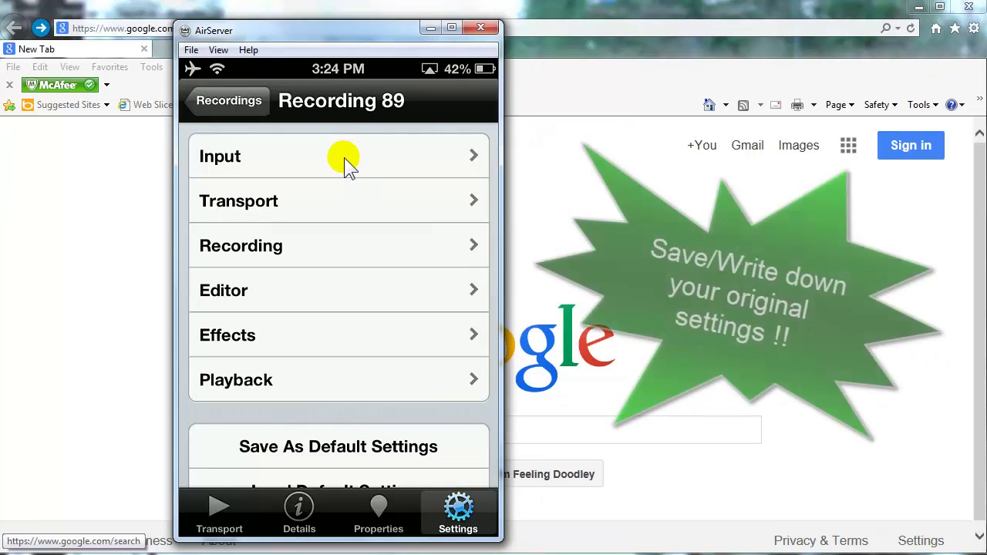
left_click(347, 161)
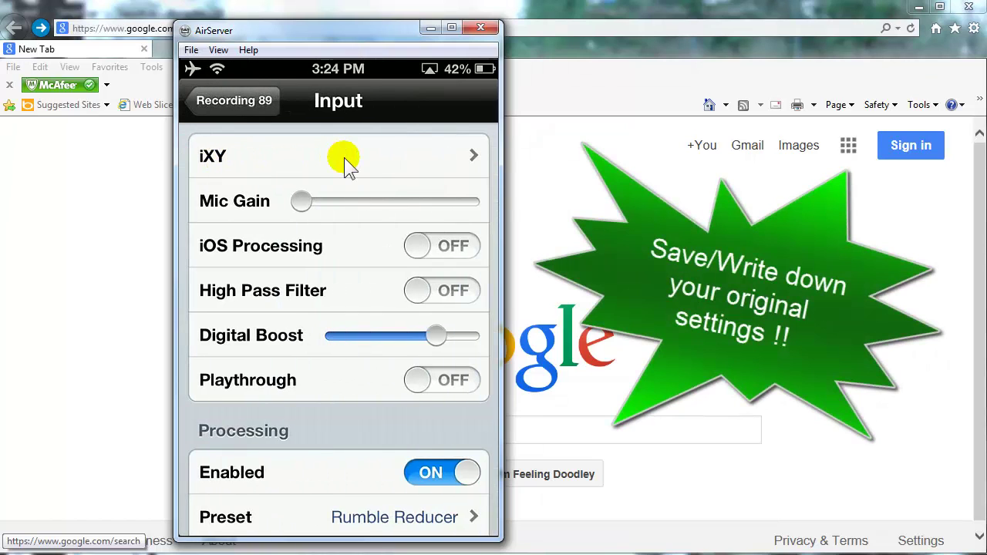
scroll(417, 247, "down", 3)
scroll(407, 247, "up", 4)
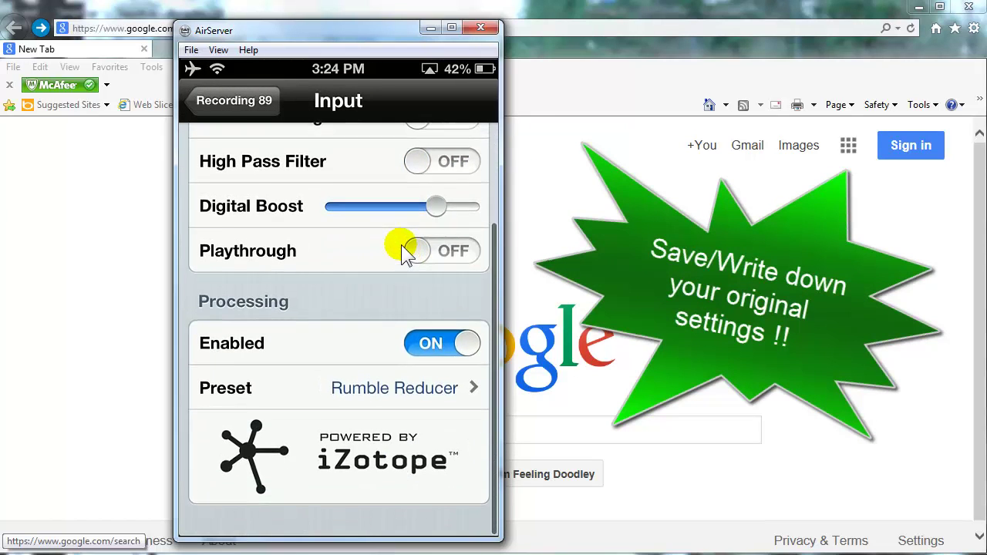
scroll(383, 255, "down", 3)
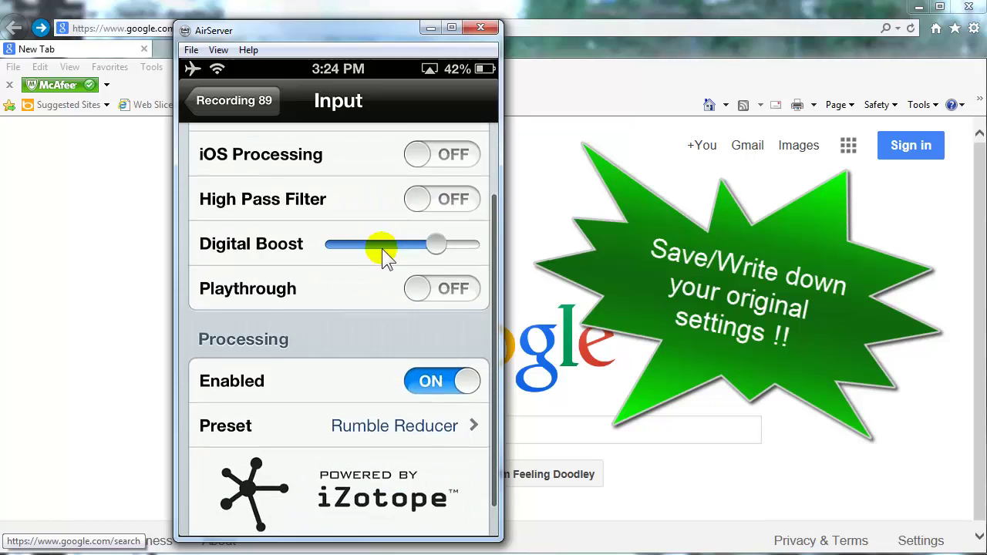
scroll(378, 232, "up", 4)
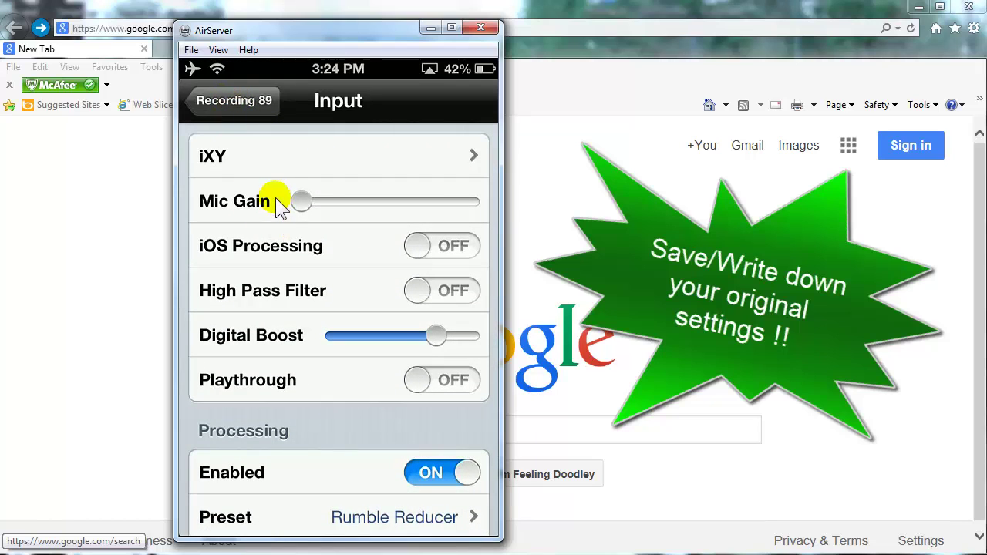
left_click(230, 103)
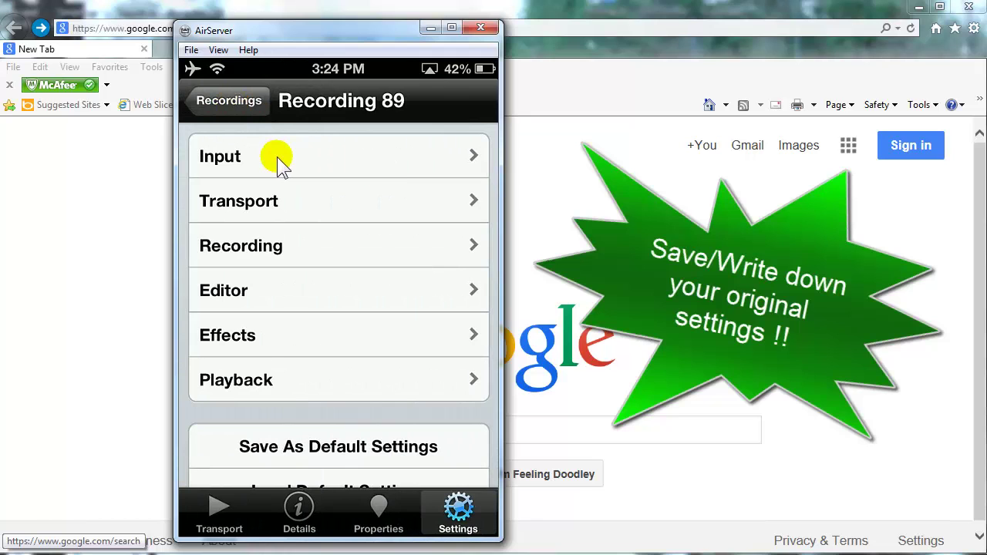
left_click(276, 156)
scroll(360, 252, "down", 3)
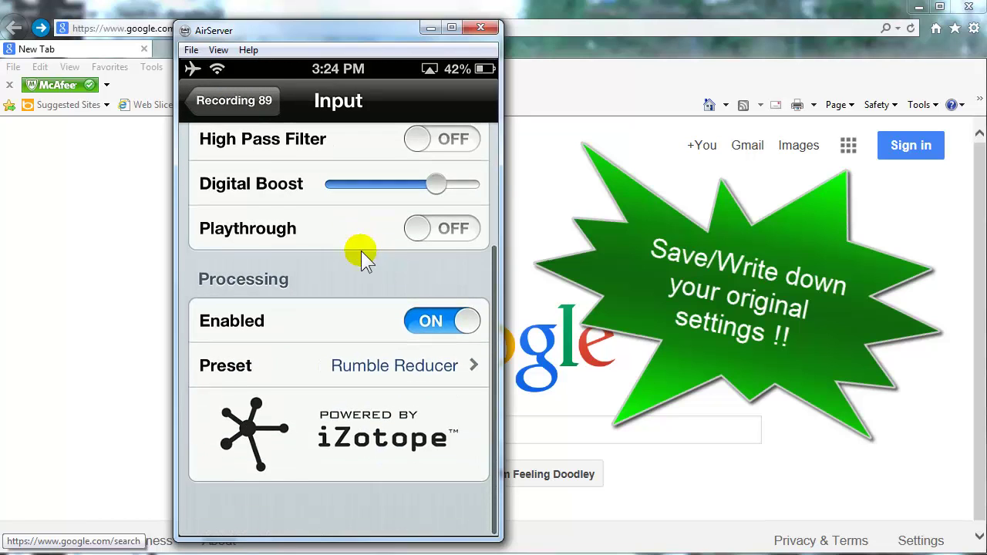
scroll(361, 250, "up", 5)
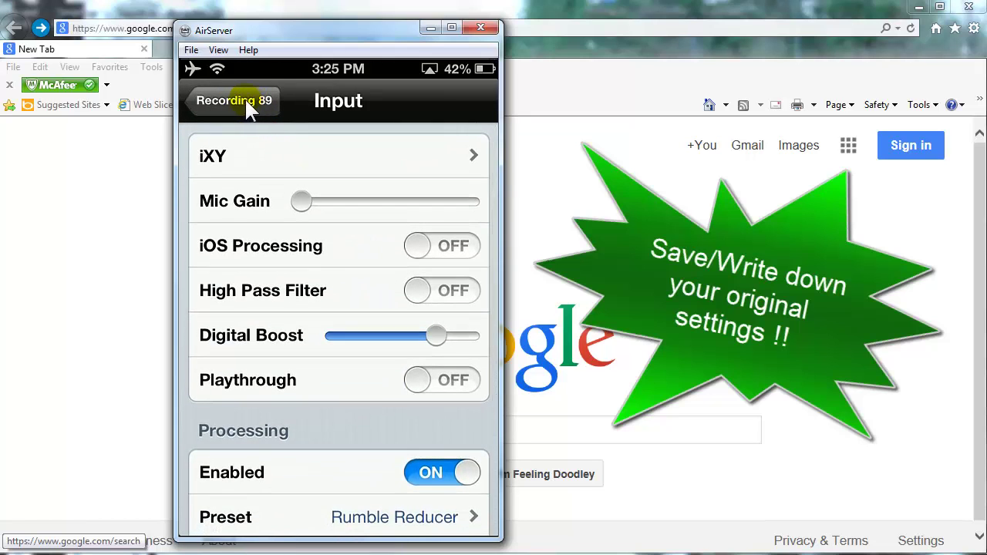
left_click(244, 101)
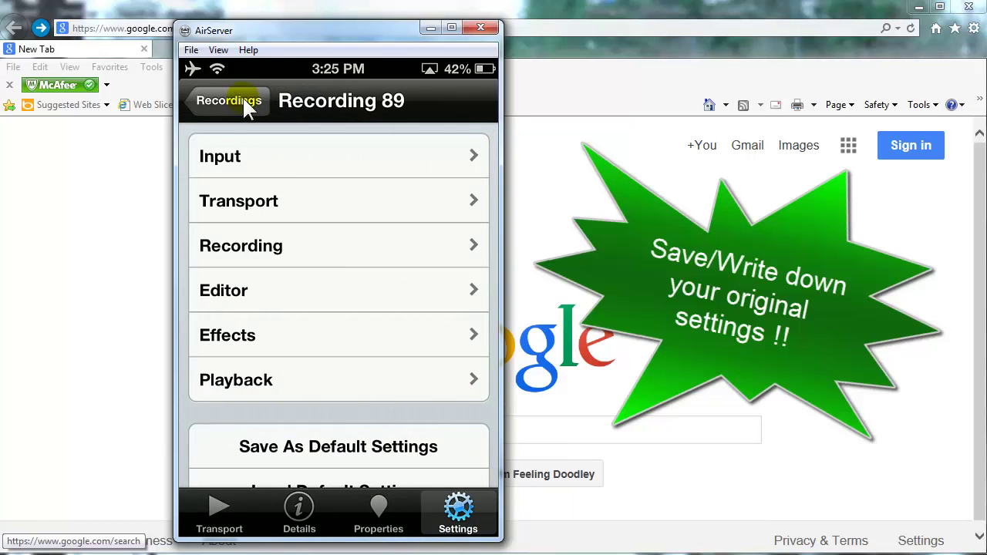
Look through the Effects settings, then return to the Recording 89 settings list
left_click(340, 338)
scroll(381, 276, "down", 2)
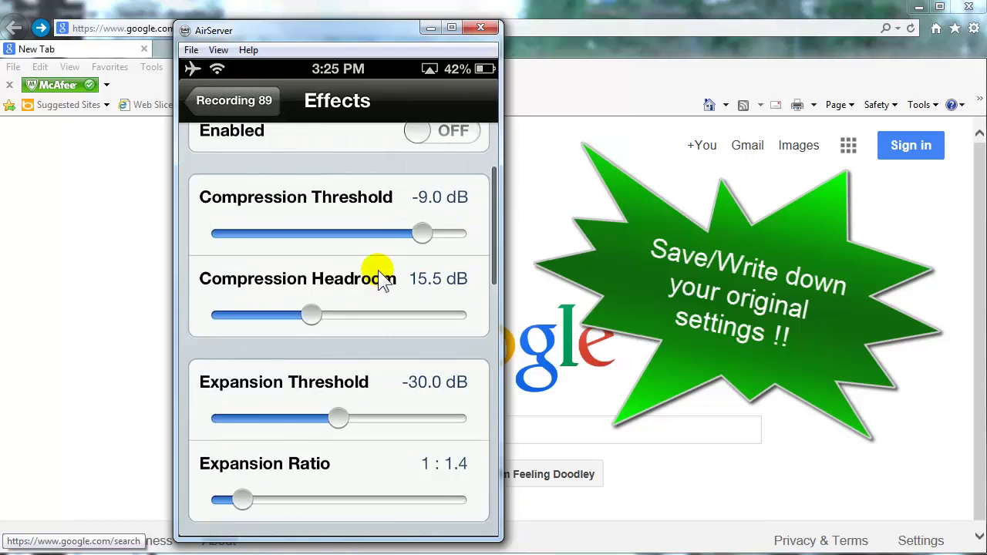
scroll(380, 274, "down", 10)
scroll(380, 274, "up", 8)
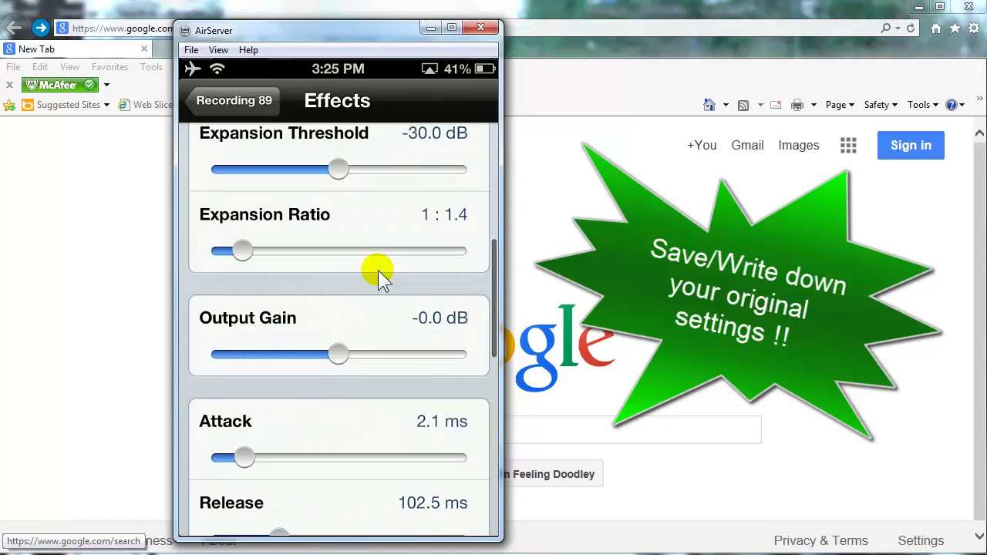
scroll(377, 272, "up", 5)
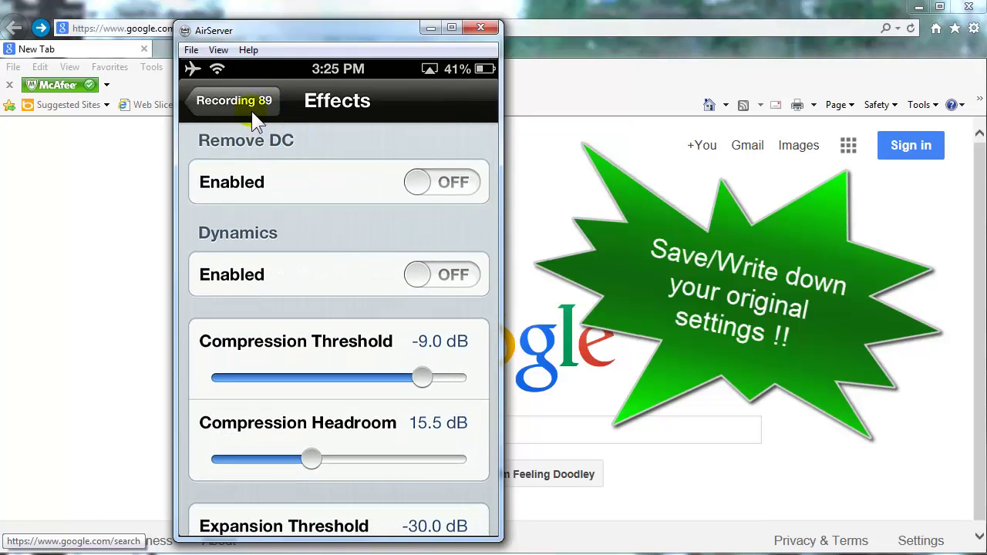
left_click(253, 112)
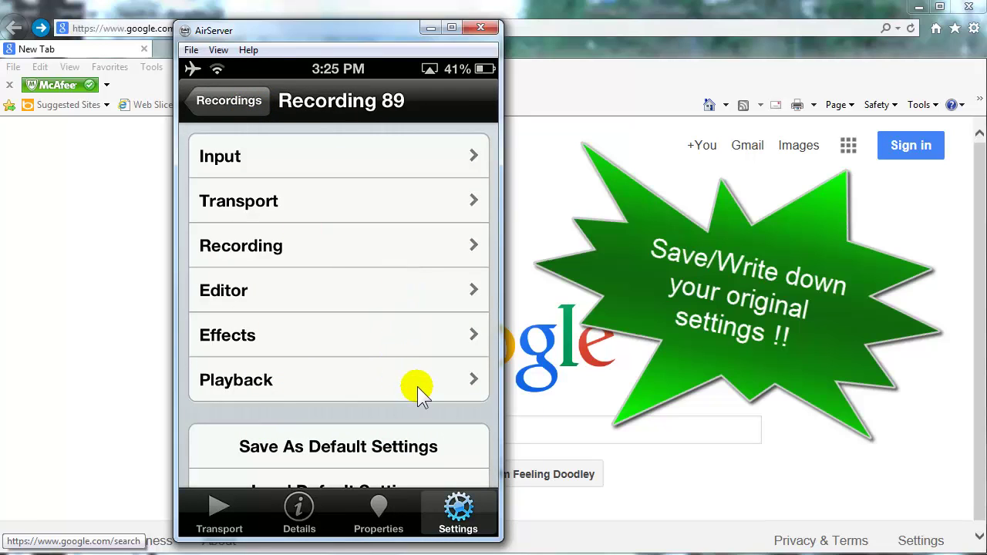
Scroll back to the Recording 89 transport screen, still empty at 00:00:00.0
scroll(427, 454, "down", 2)
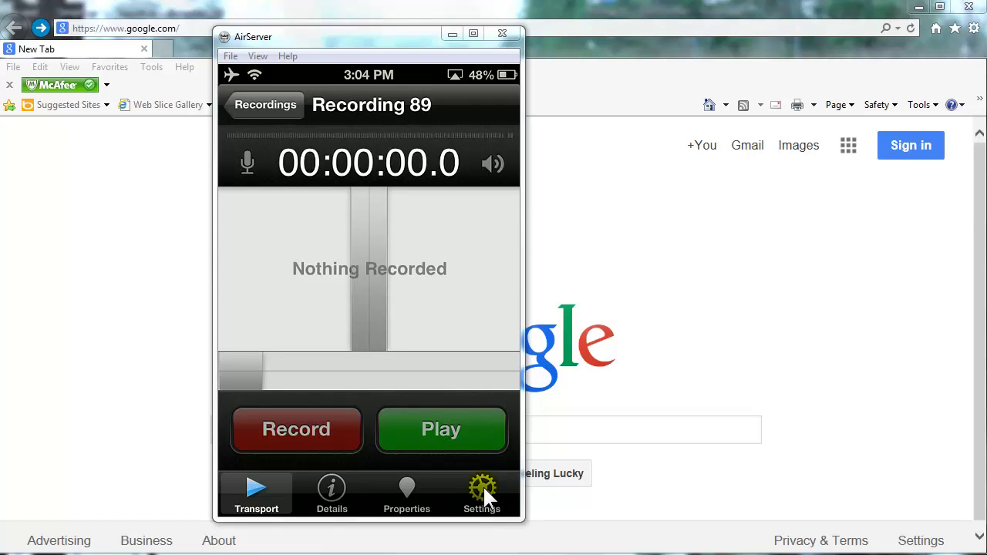
In Recording 89's Input settings, leave Mic Gain at minimum with input processing on
left_click(483, 489)
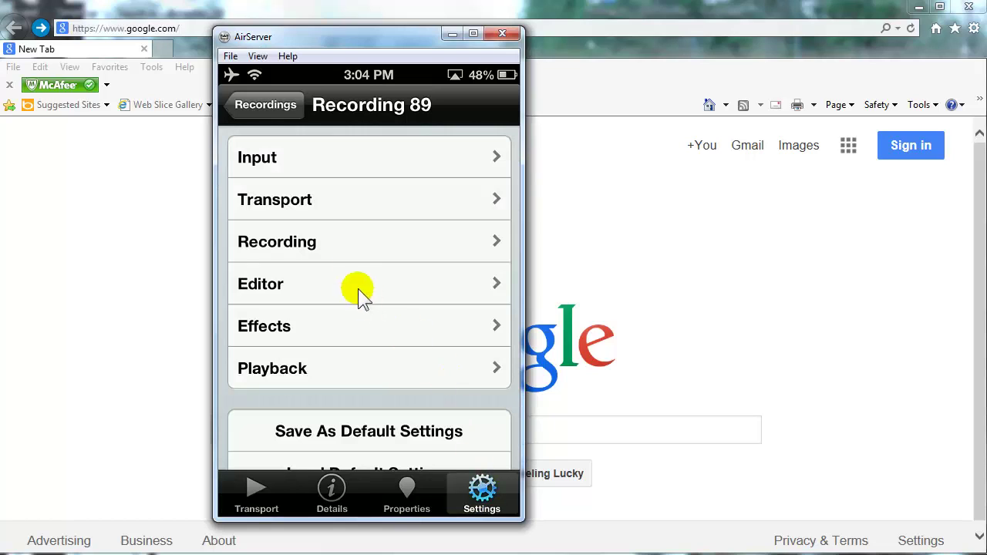
left_click(408, 154)
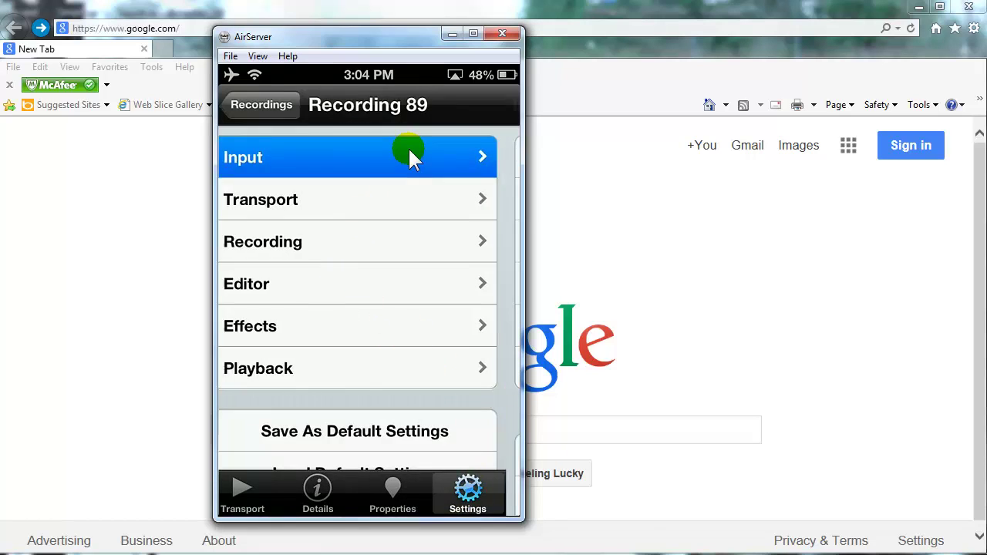
mouse_move(336, 204)
left_mouse_down()
mouse_move(481, 209)
mouse_move(331, 209)
left_mouse_up()
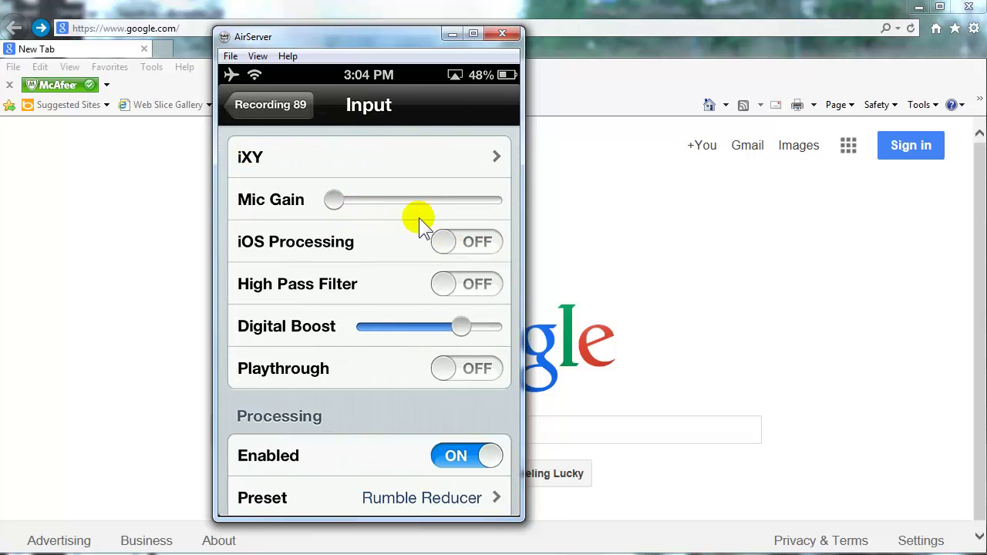
left_click(483, 238)
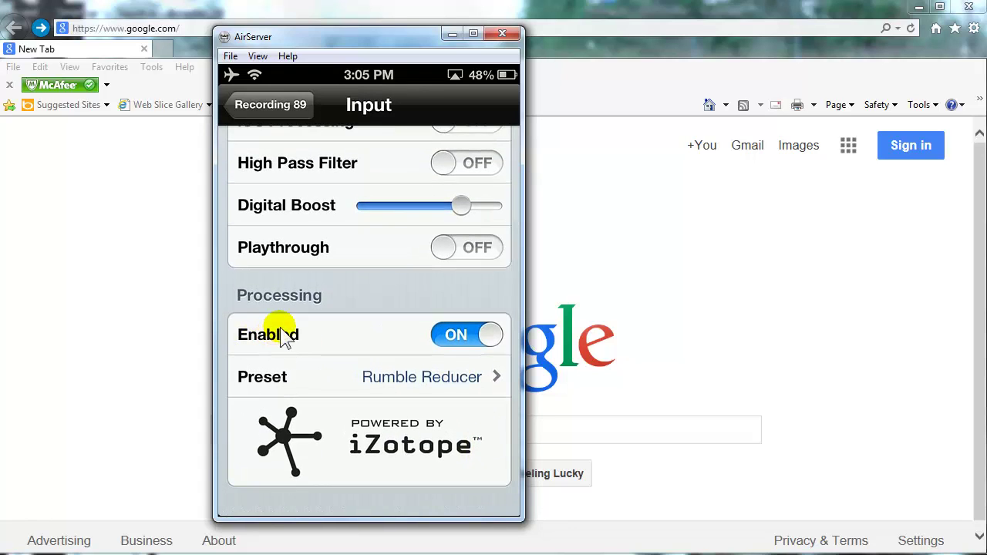
Set the processing preset to Rumble Reducer and return to the settings list
left_click(450, 380)
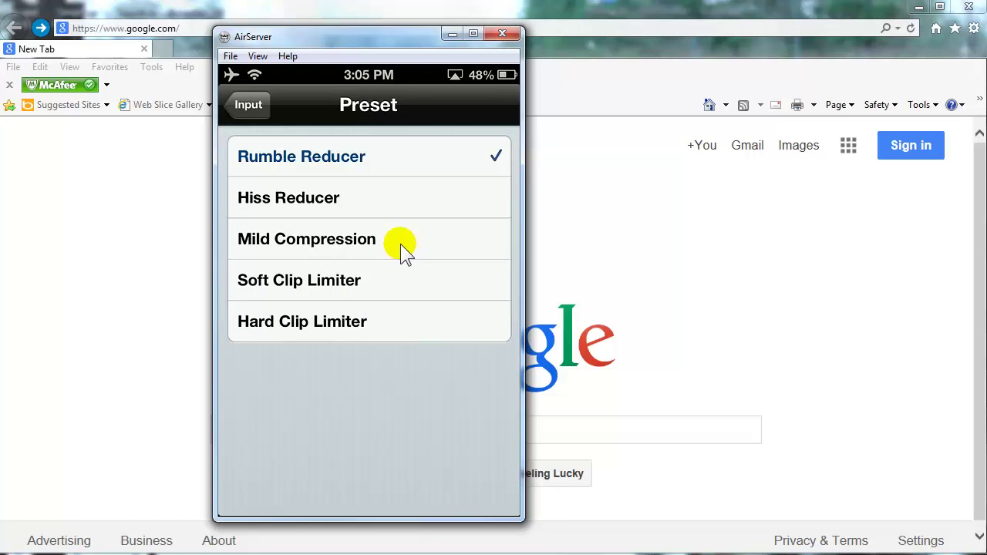
left_click(409, 162)
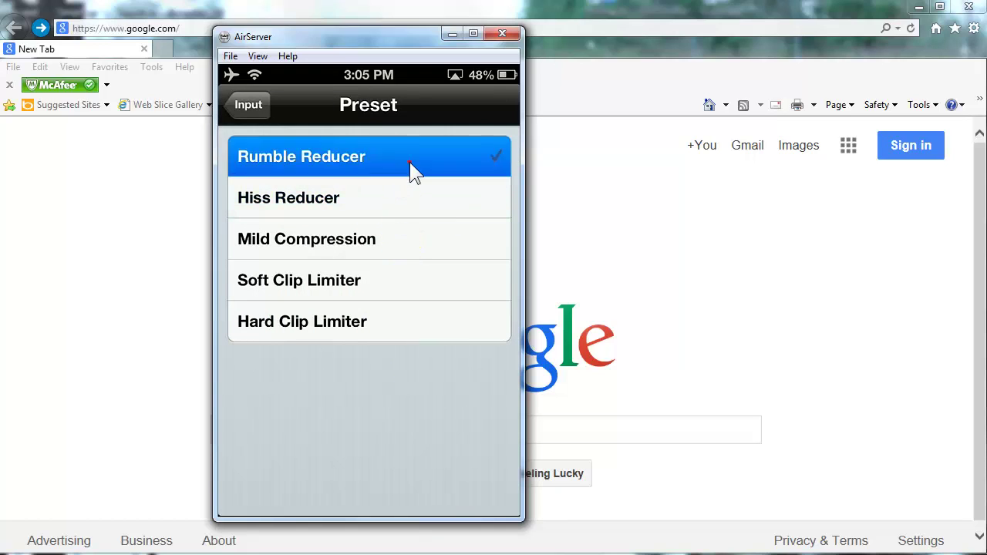
left_click(246, 105)
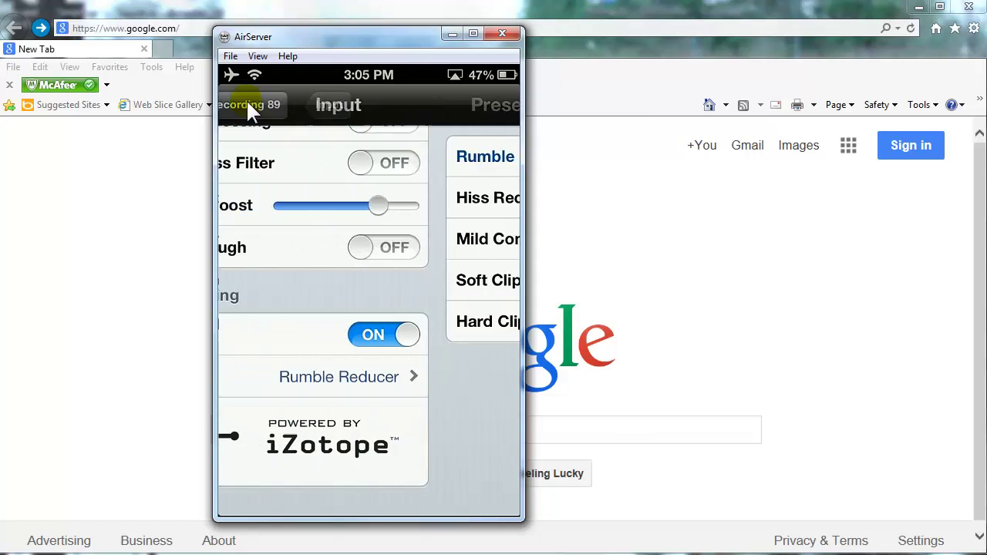
left_click(288, 127)
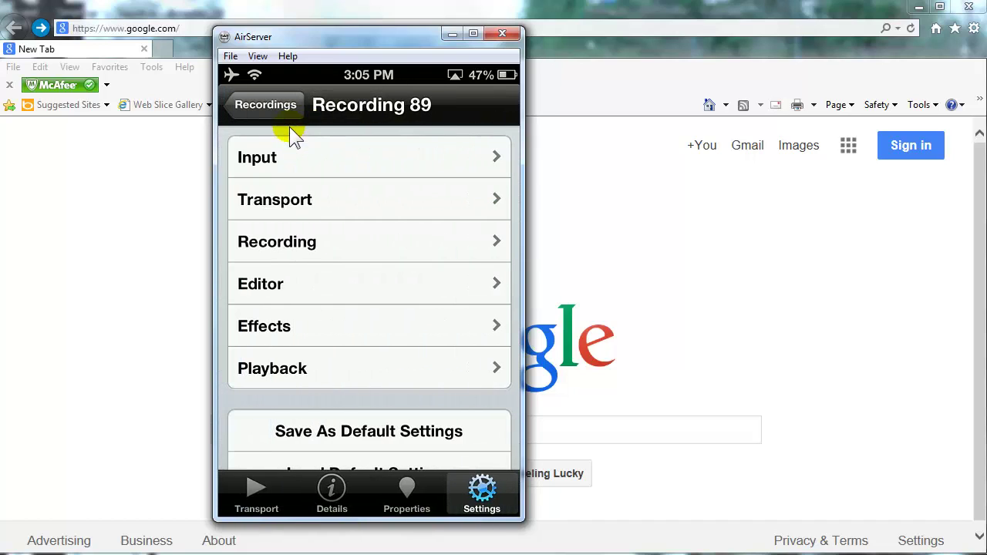
Confirm Band Cut/Boost and Lowpass are off, then close the AirServer mirror window
left_click(408, 328)
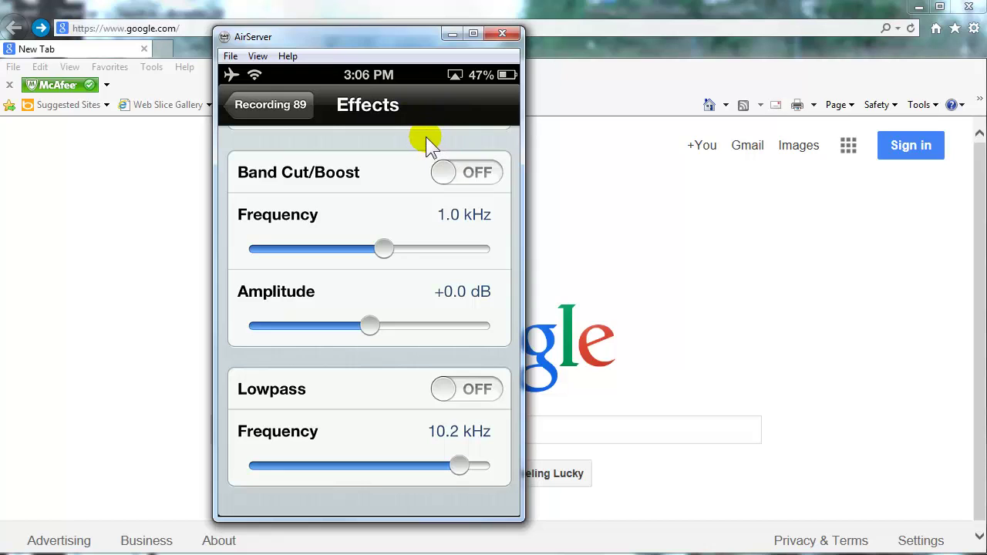
left_click(502, 33)
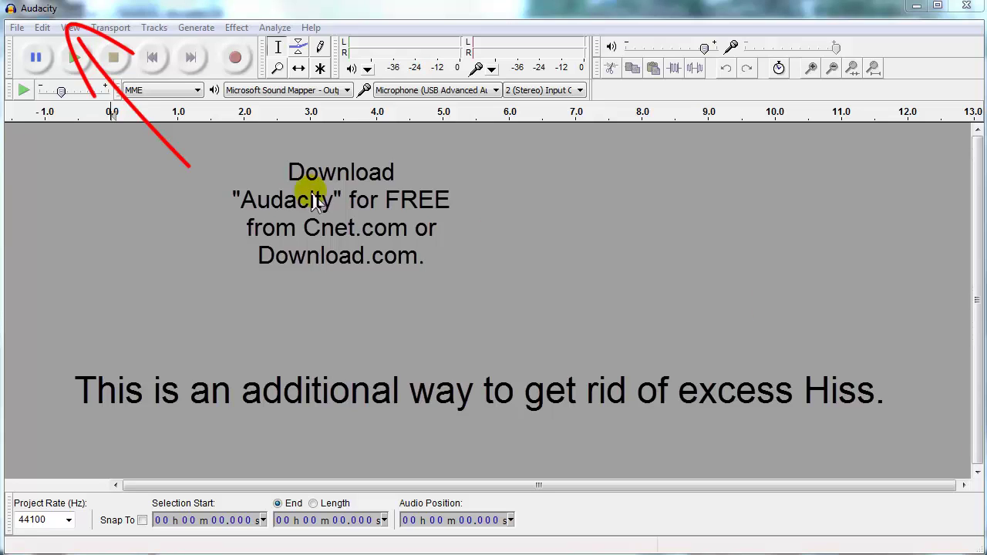
Bring up Audacity's File > Open dialog and scroll through the Desktop's audio files
left_click(17, 28)
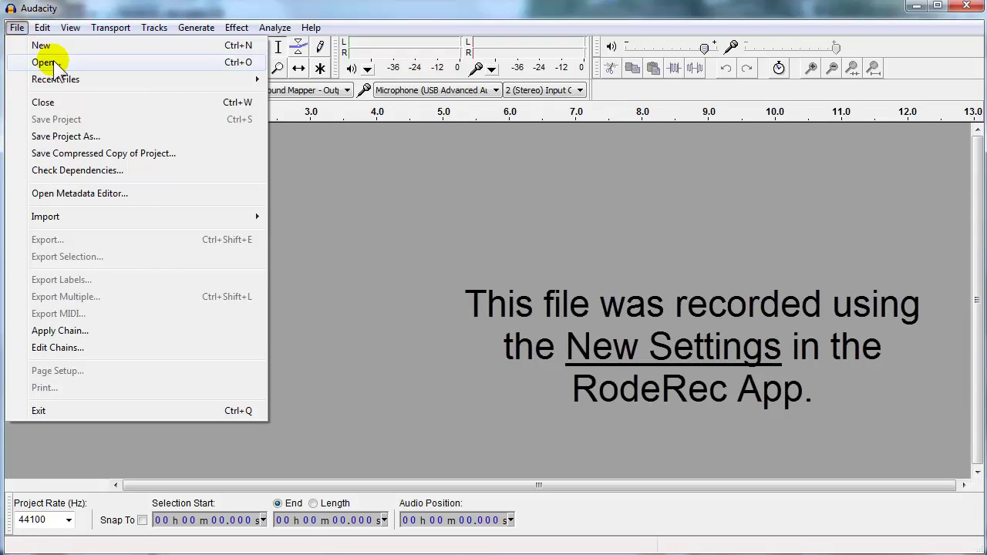
left_click(44, 62)
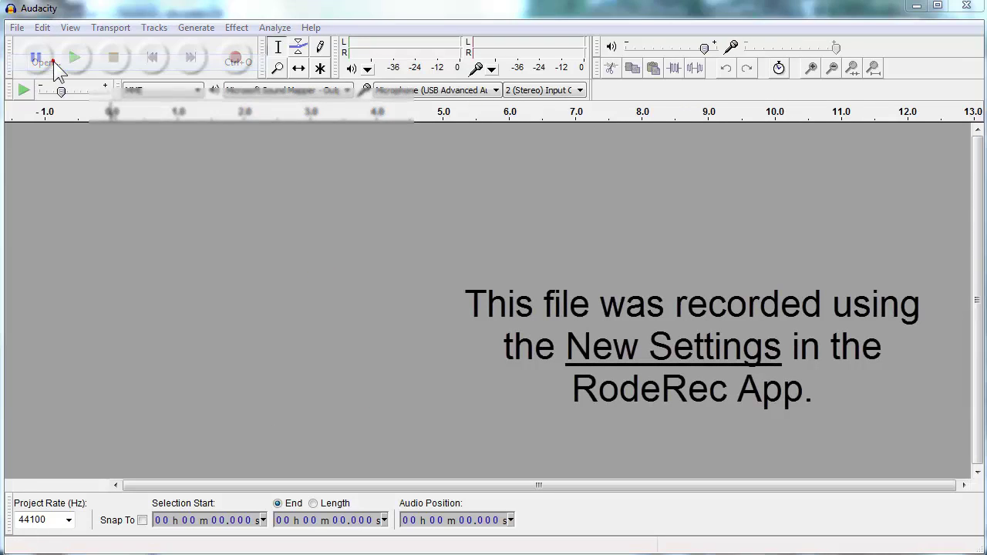
left_click_drag(433, 110, 432, 223)
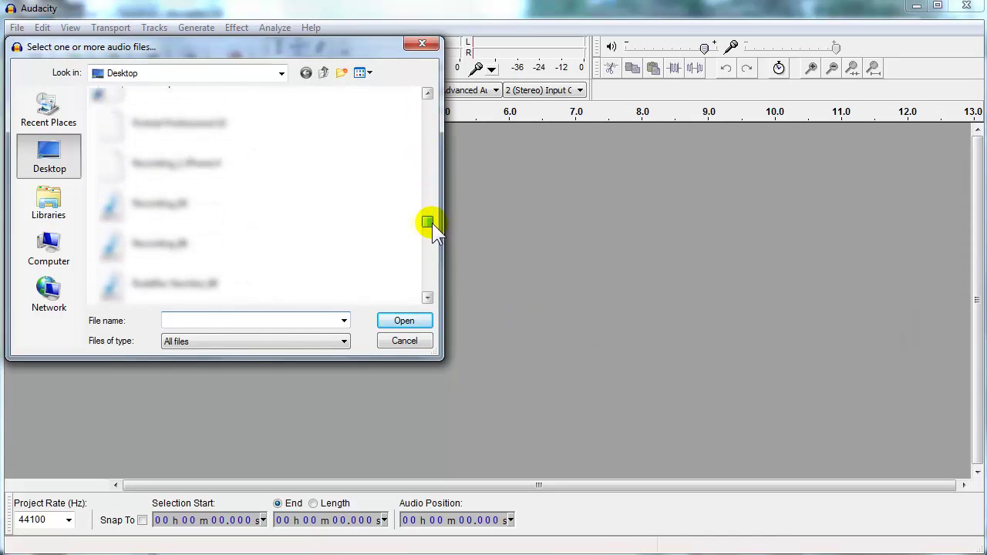
Open RodeRec Number_89 and play the untreated track through to the end
double_click(207, 270)
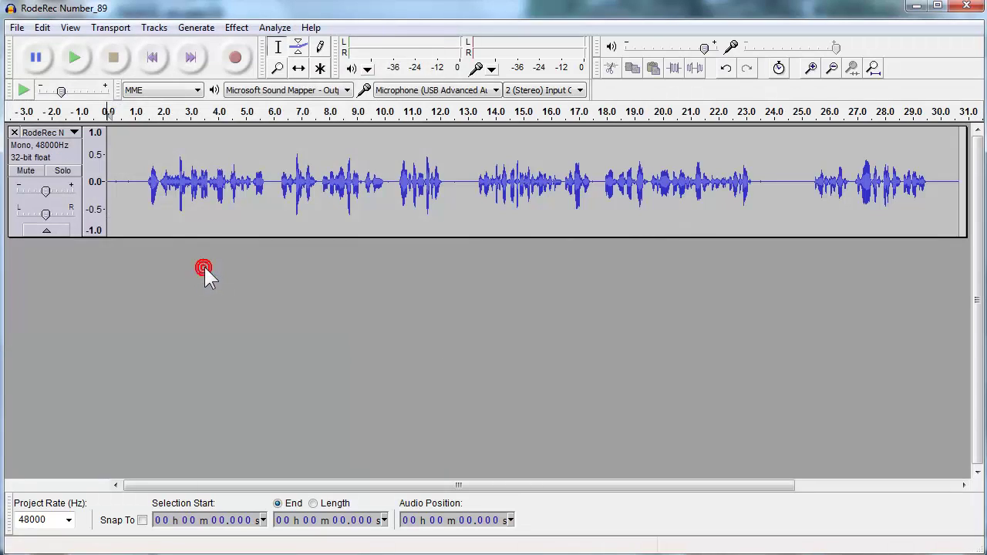
left_click(74, 59)
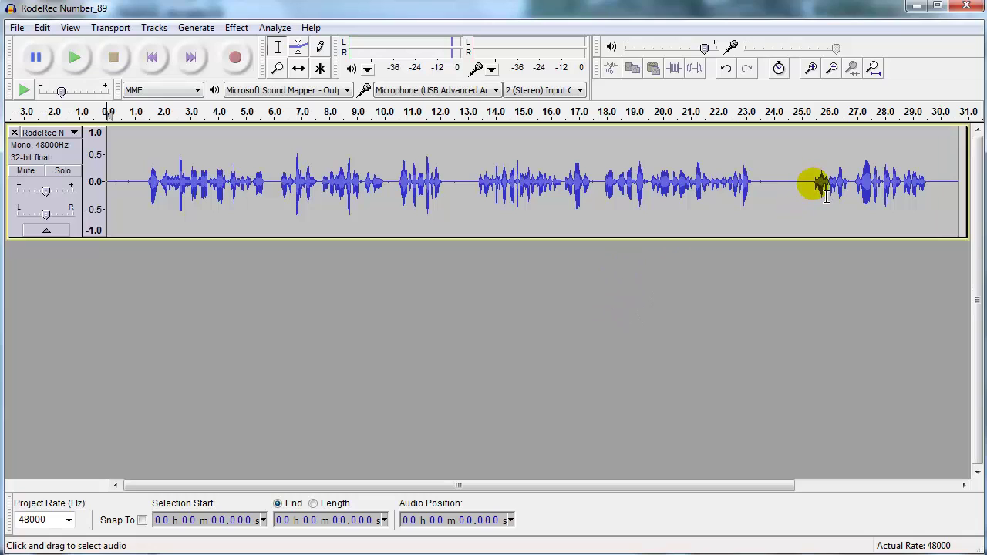
Select 23.27–25.43 s and capture it as the Noise Removal noise profile
left_click_drag(813, 184, 754, 182)
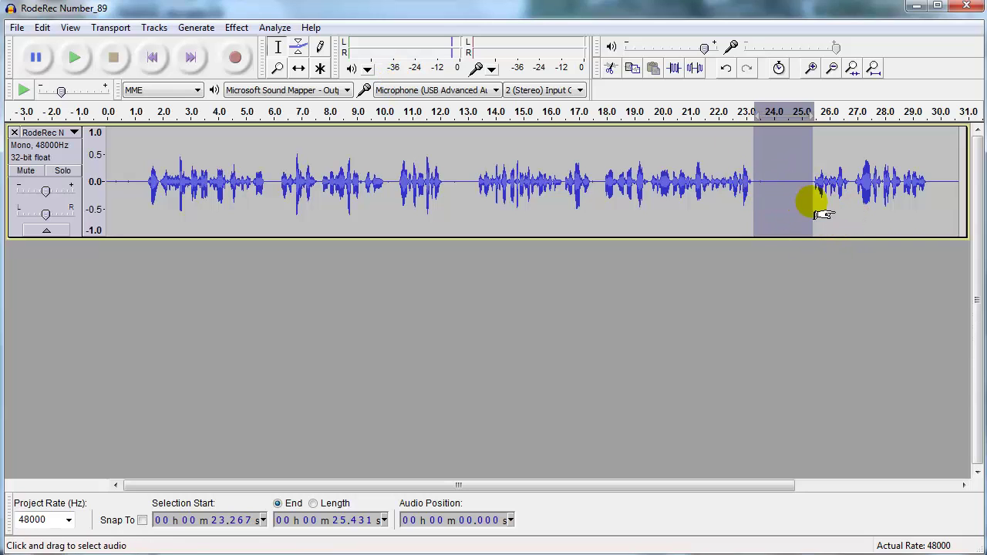
left_click(239, 29)
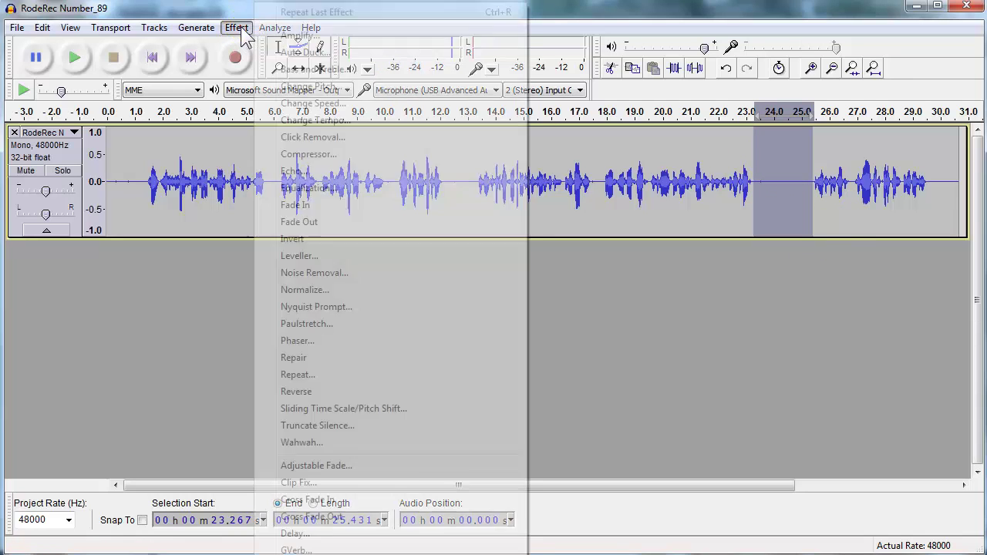
left_click(343, 274)
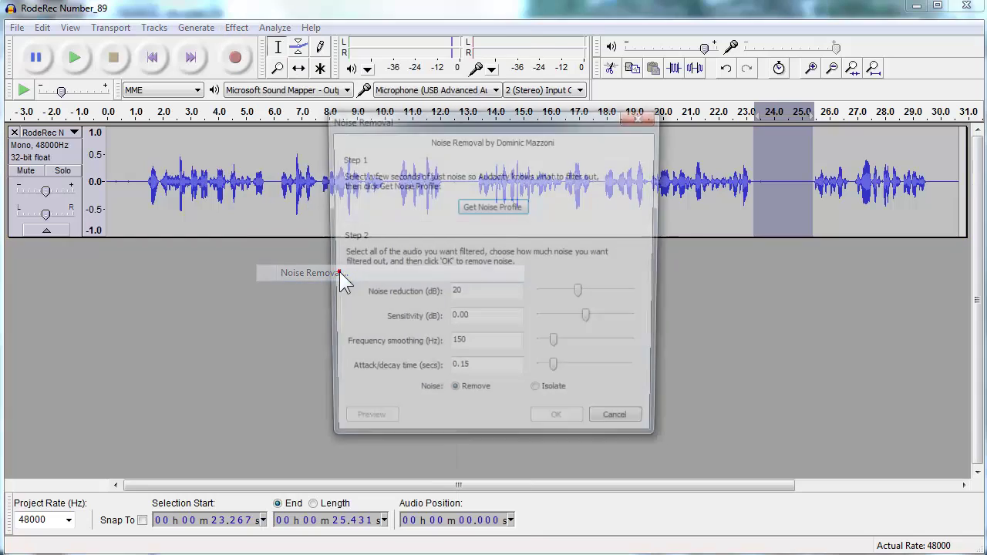
left_click(496, 206)
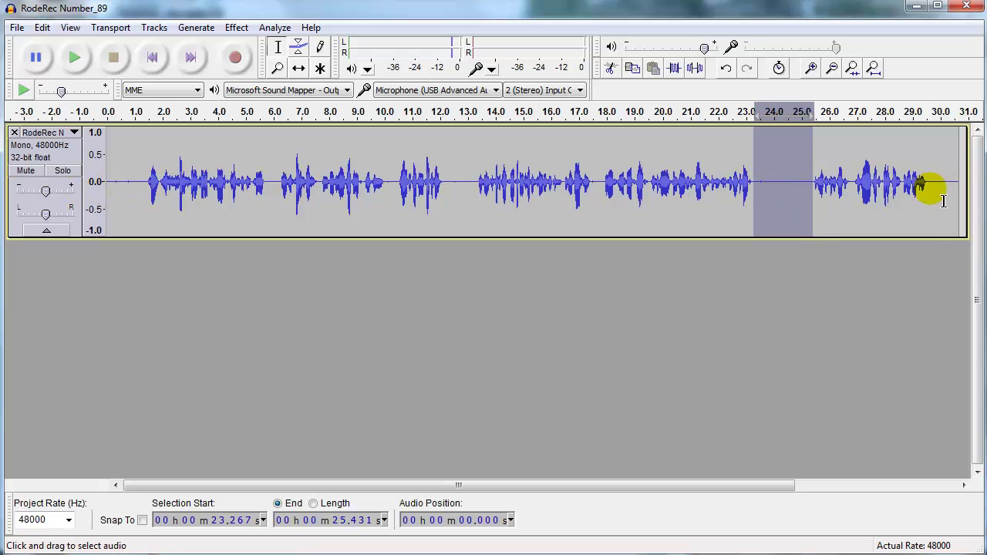
Select the whole track with Ctrl+A, apply 20 dB Noise Removal, and place the cursor near the start
left_click_drag(956, 204, 110, 165)
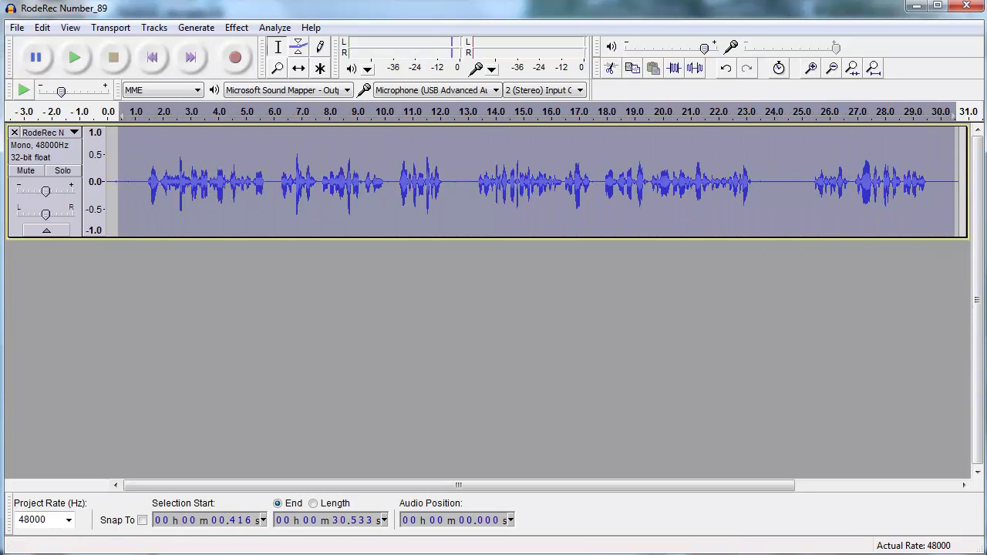
left_click(943, 200)
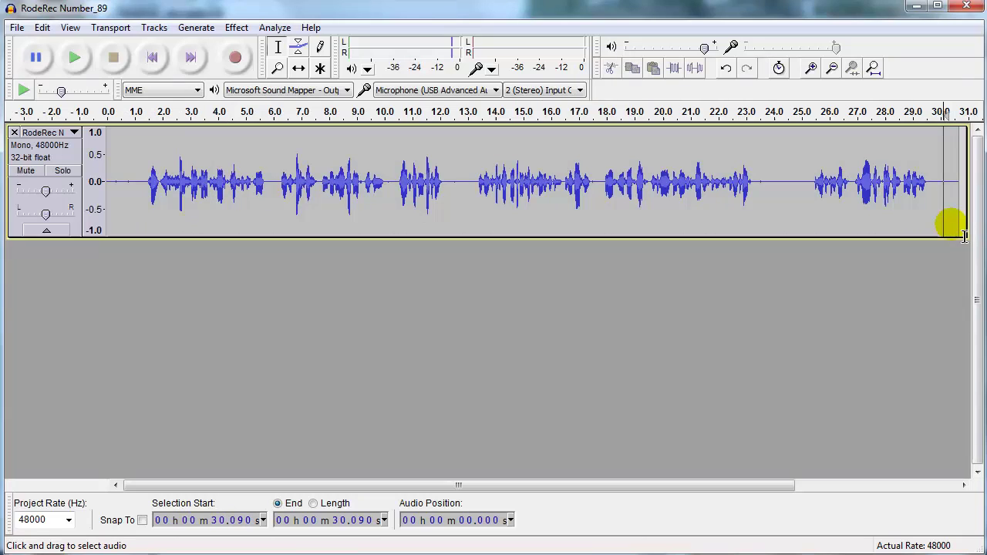
key("ctrl+a")
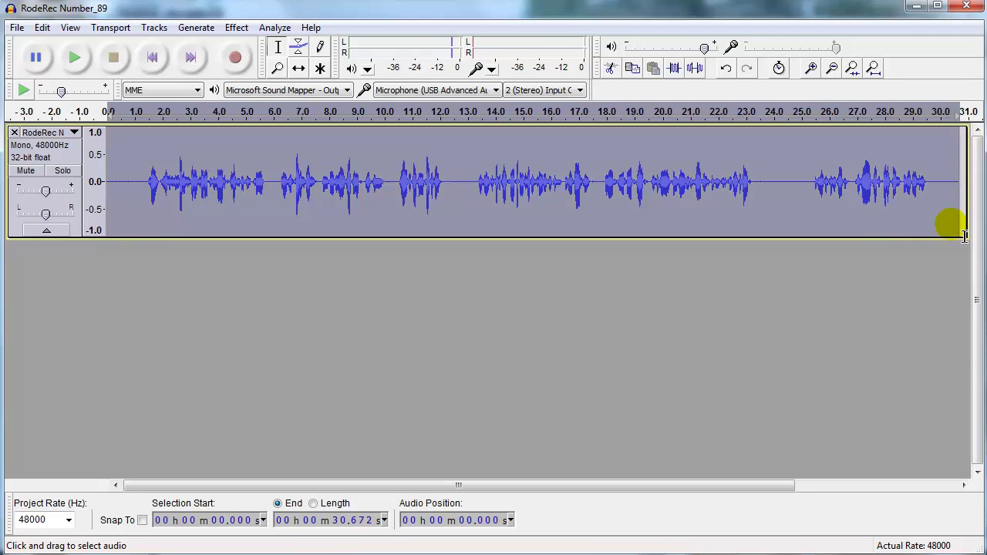
left_click(237, 28)
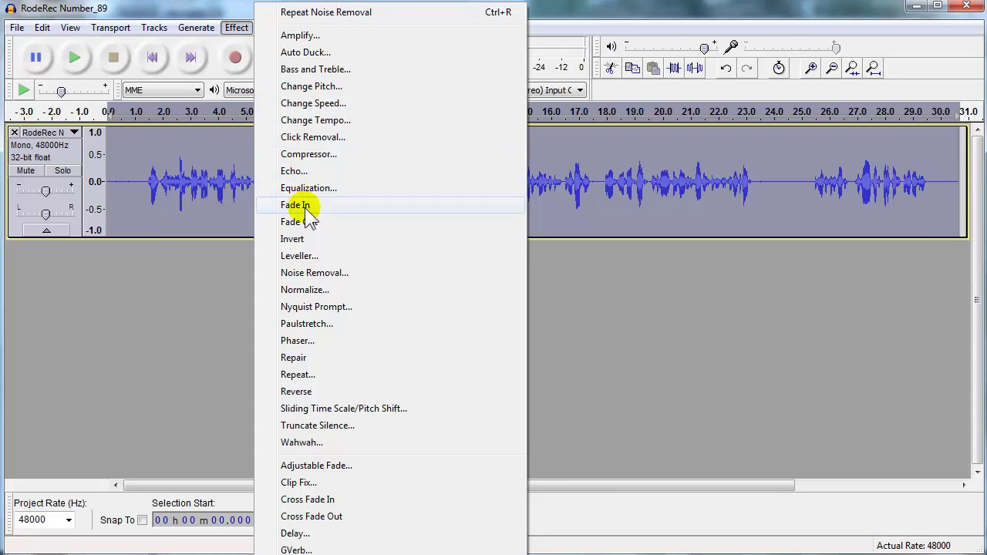
left_click(316, 272)
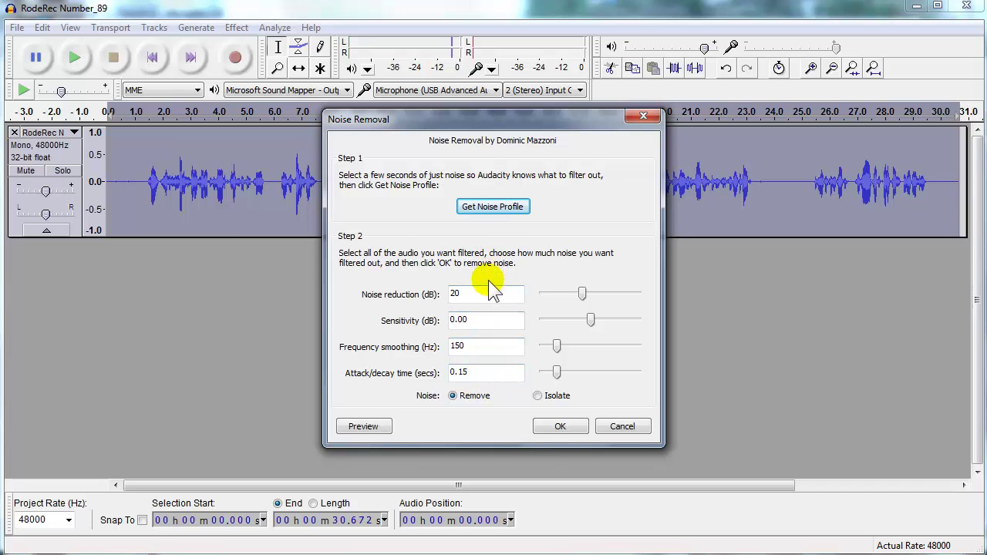
left_click(560, 425)
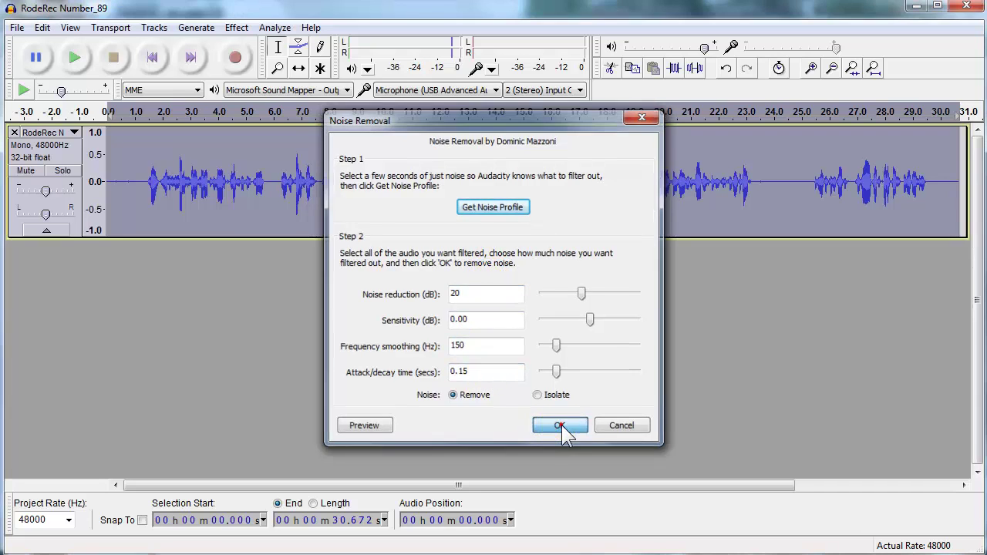
left_click(125, 184)
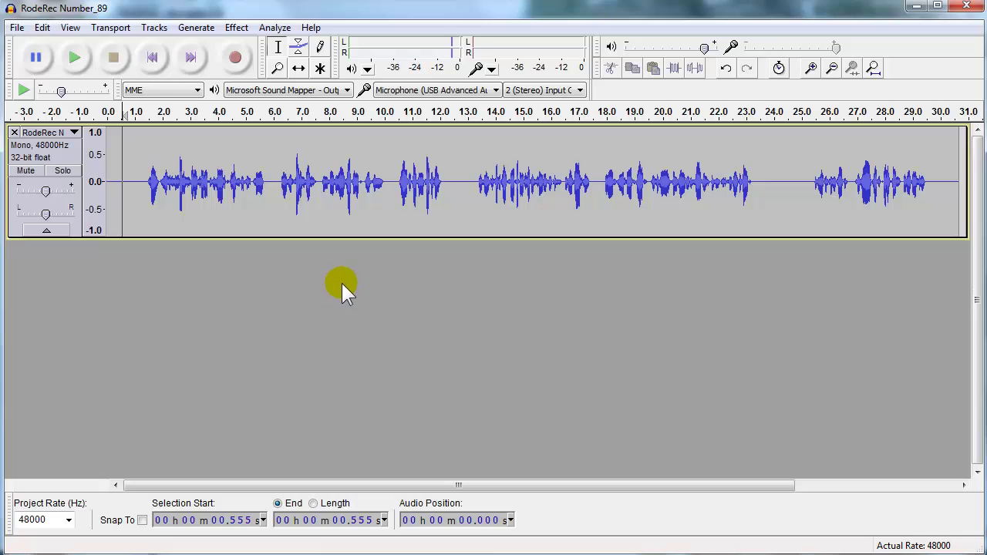
Play the noise-reduced track from about 0.55 seconds
left_click(79, 57)
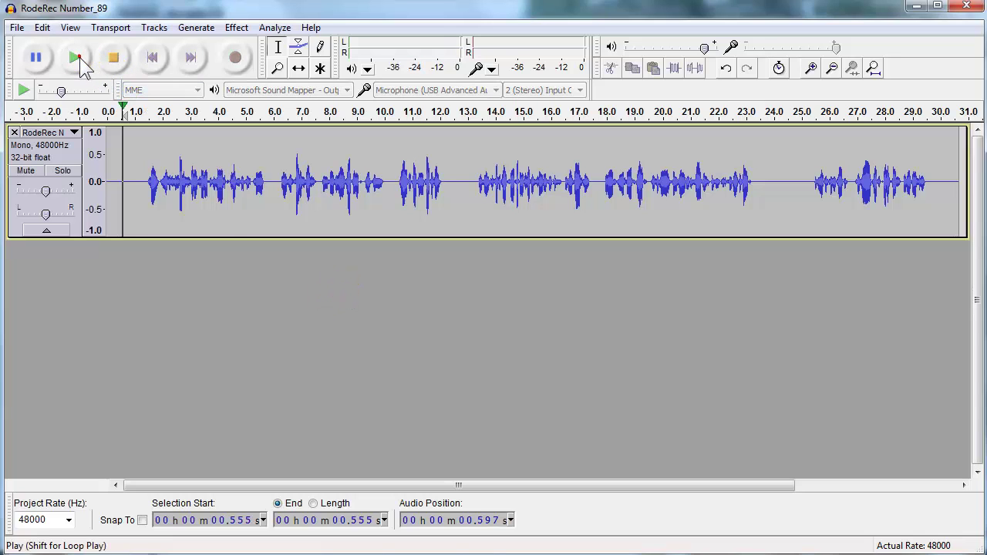